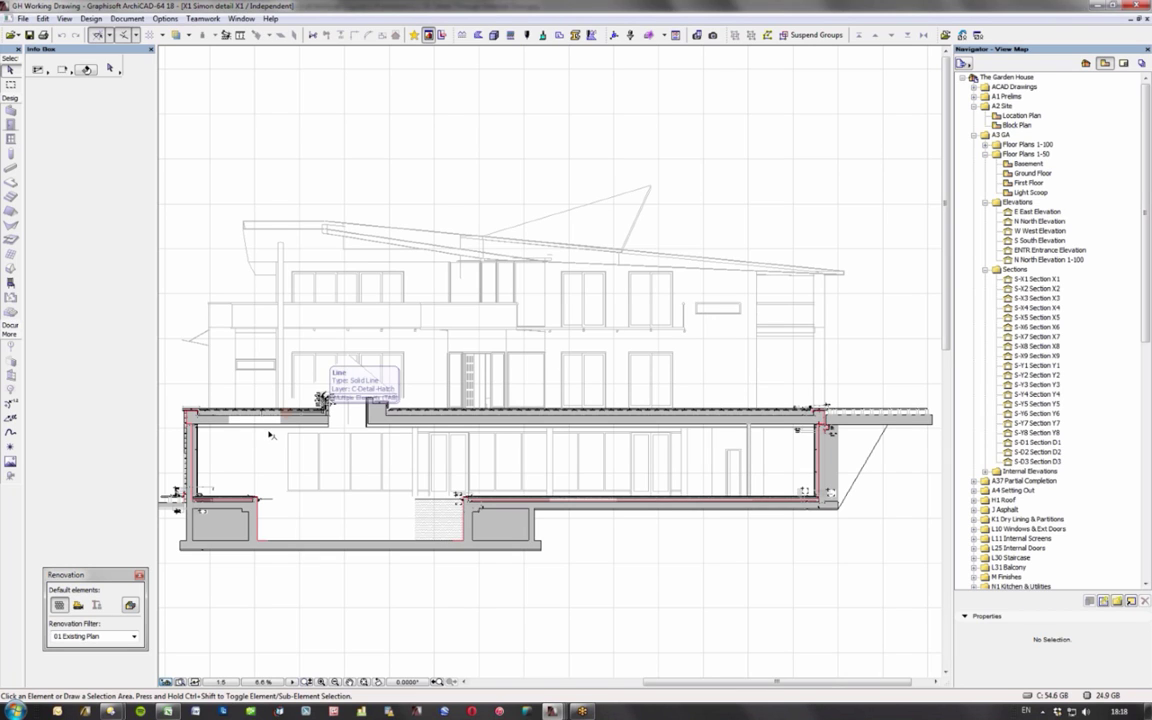
Step: Zoom the Garden House section onto the pyramid rooflight upstand and cavity wall detail
left_click(321, 682)
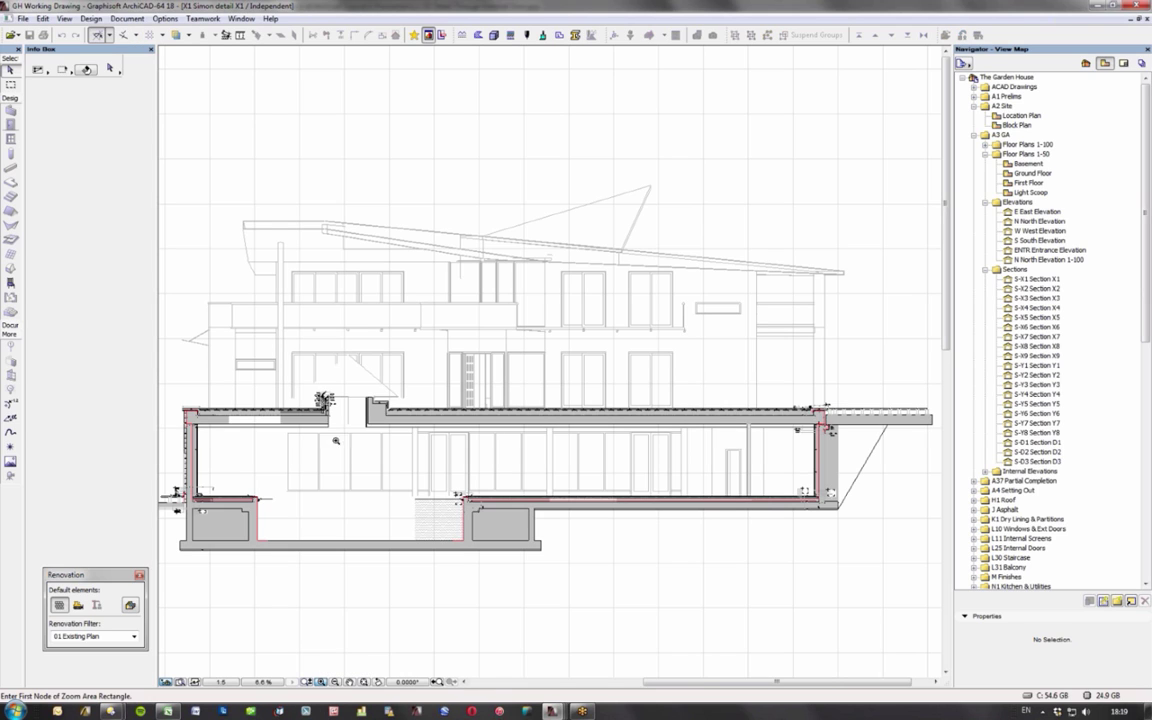
left_click(305, 390)
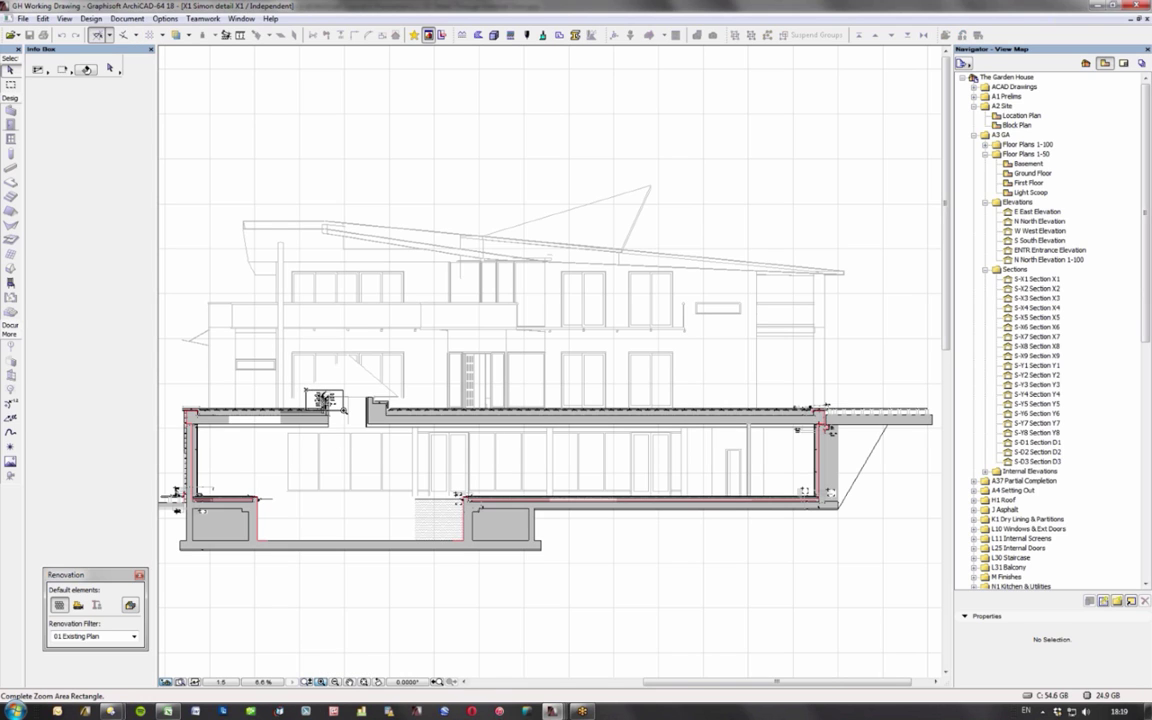
left_click(343, 409)
scroll(343, 409, "up", 2)
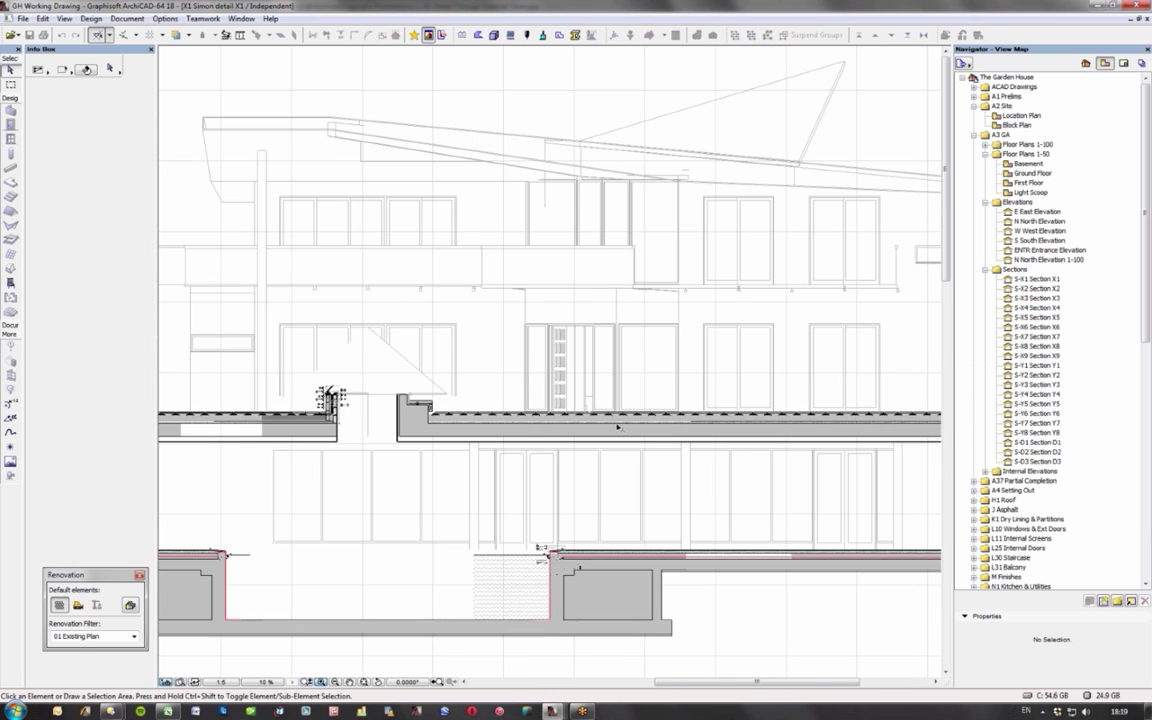
scroll(617, 427, "up", 10)
scroll(580, 428, "up", 2)
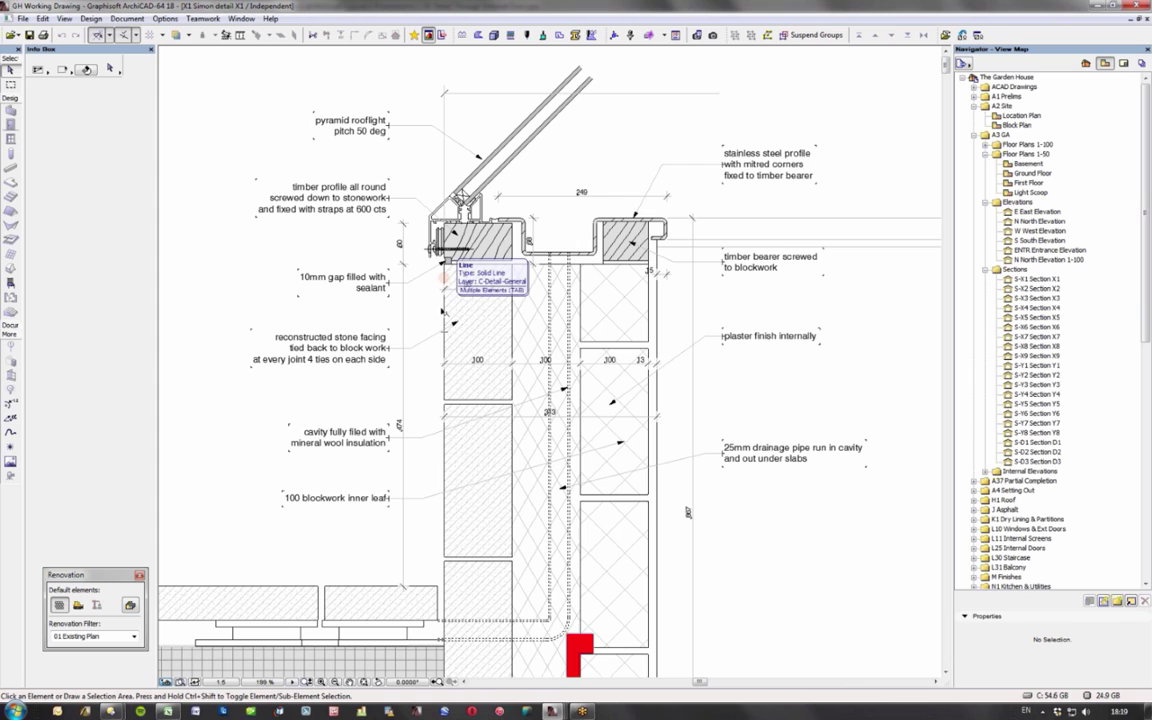
left_click(692, 423)
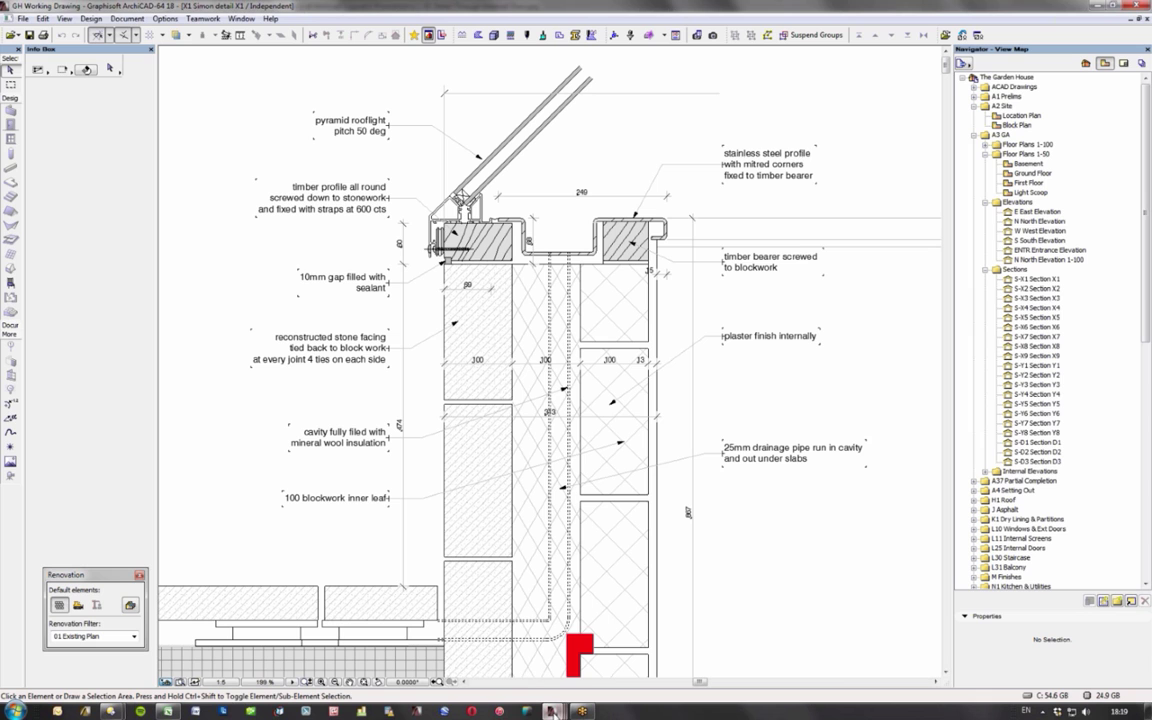
Step: Open Box House Detail's GFD01 detail drawing, then switch to the Hartley House project
left_click(553, 712)
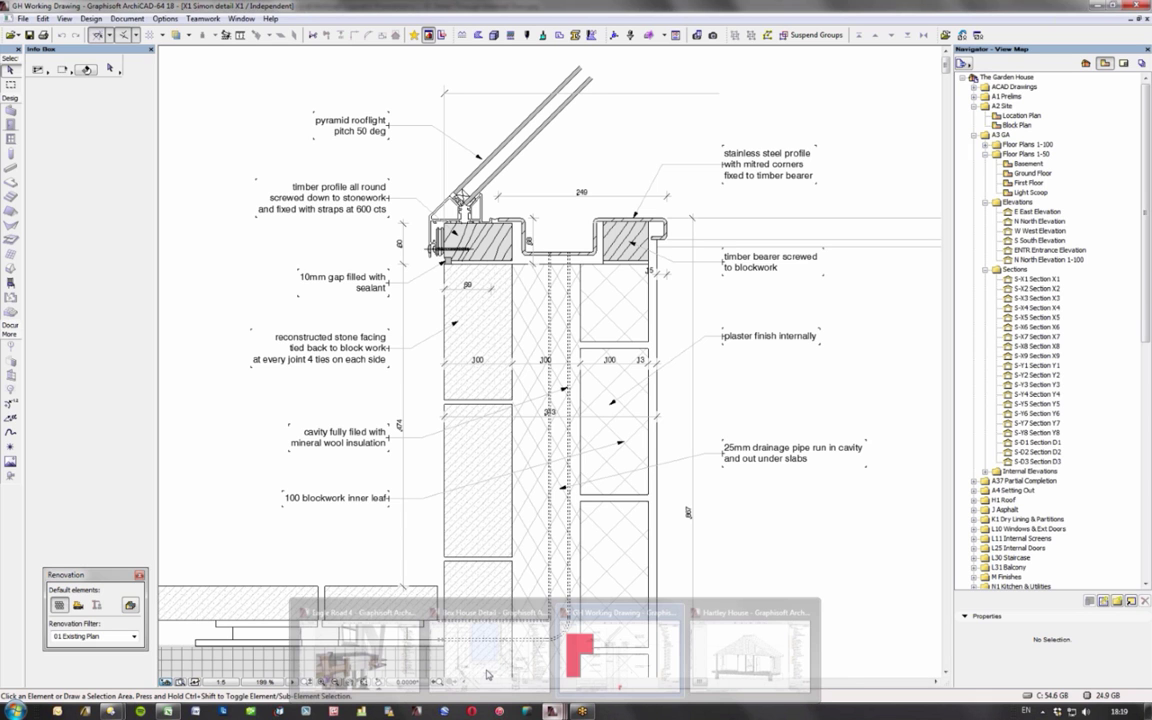
left_click(488, 645)
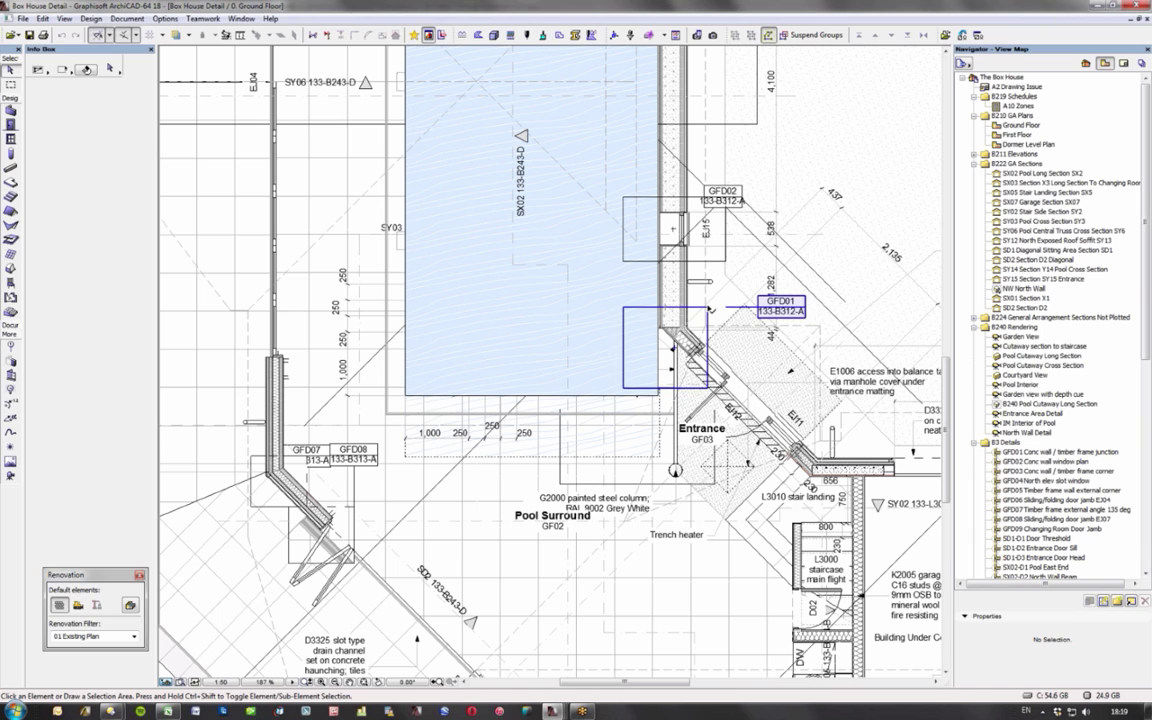
left_click(711, 308)
right_click(637, 314)
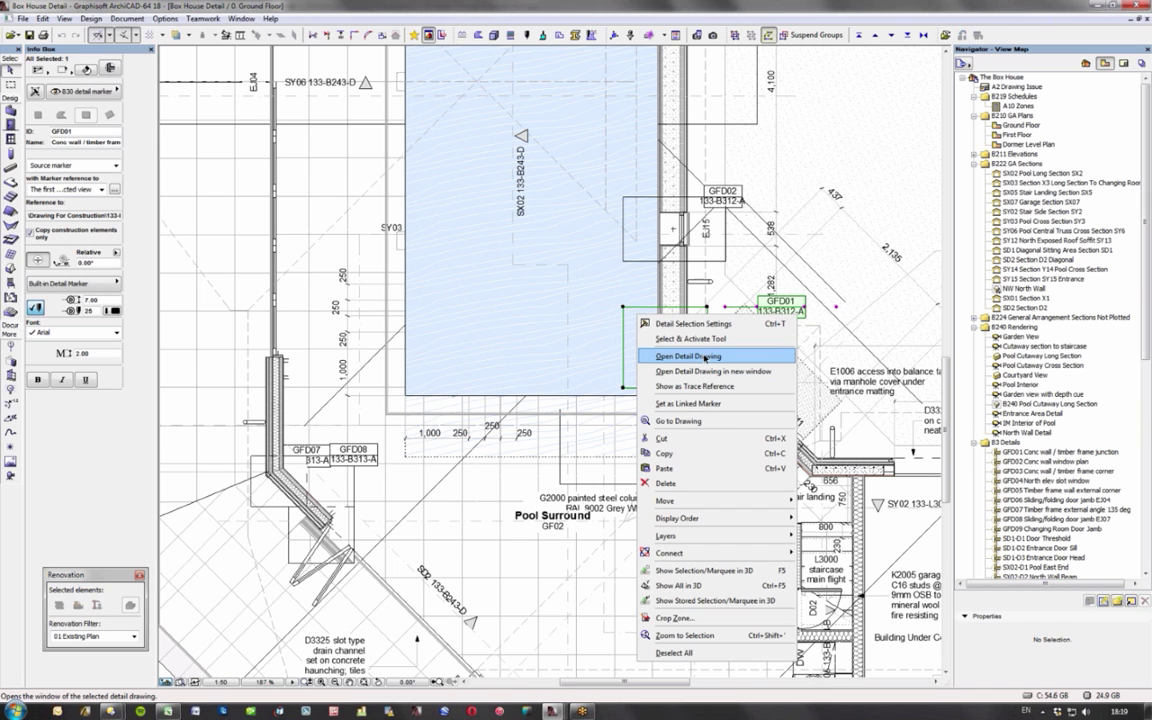
left_click(706, 357)
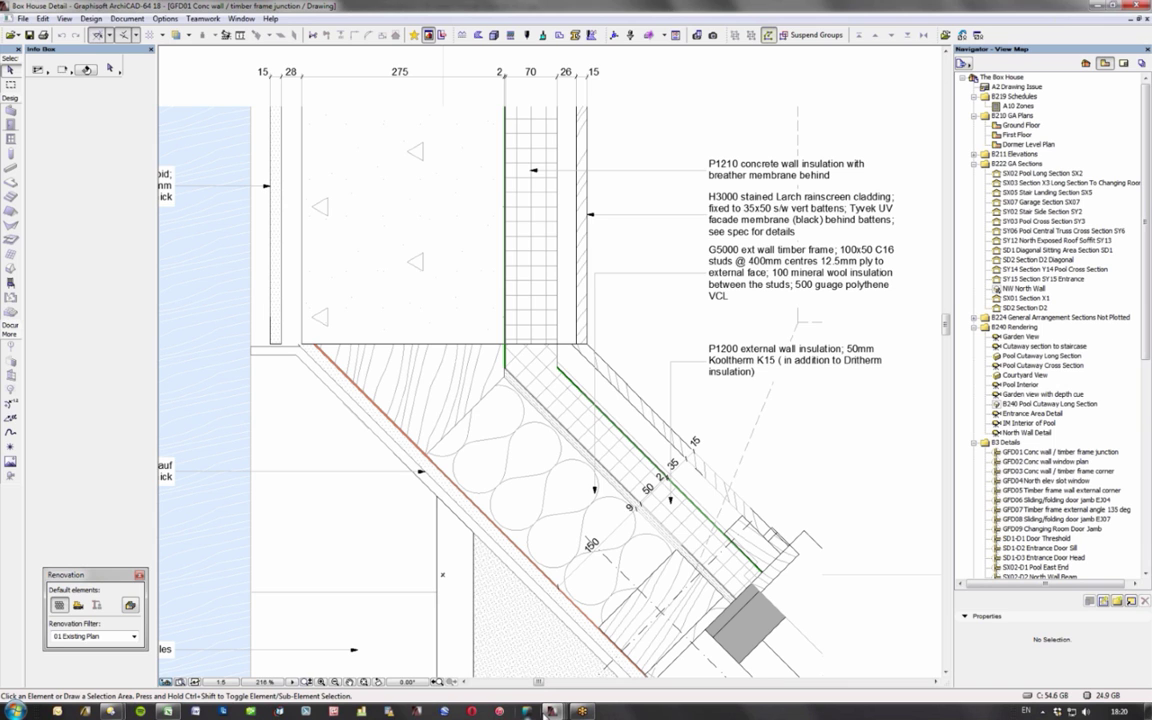
left_click(553, 712)
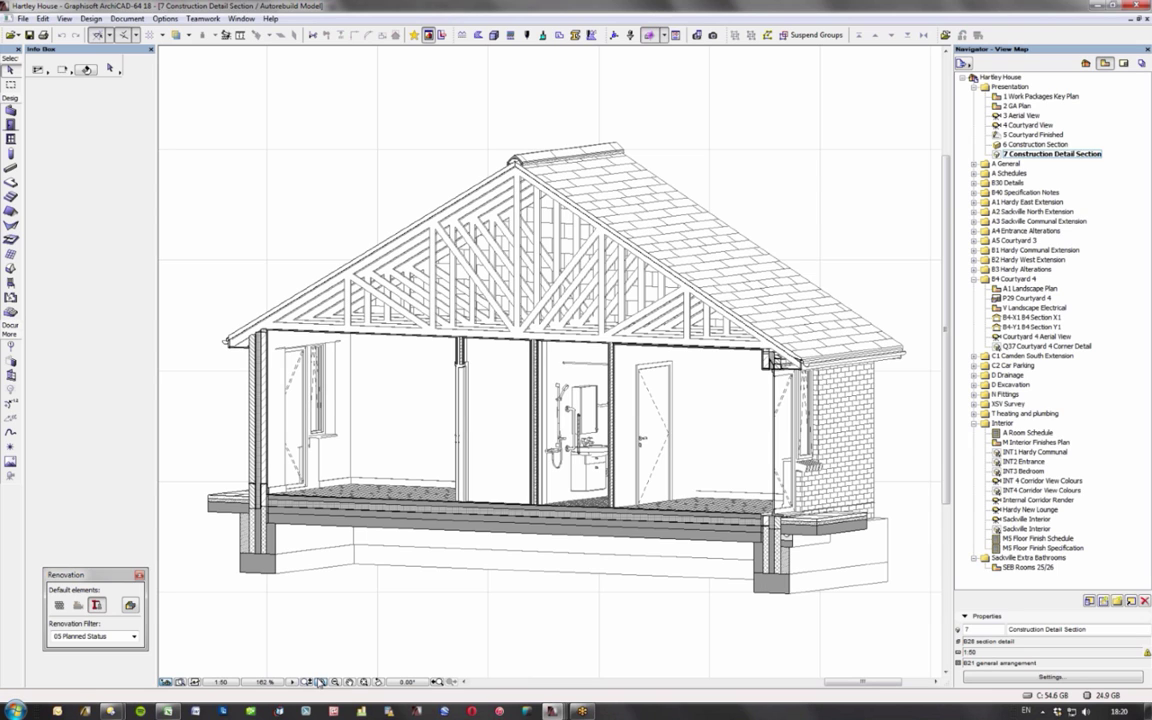
Step: Zoom into the right-hand roof eave and inspect the G40 roof eaves beam
left_click(320, 682)
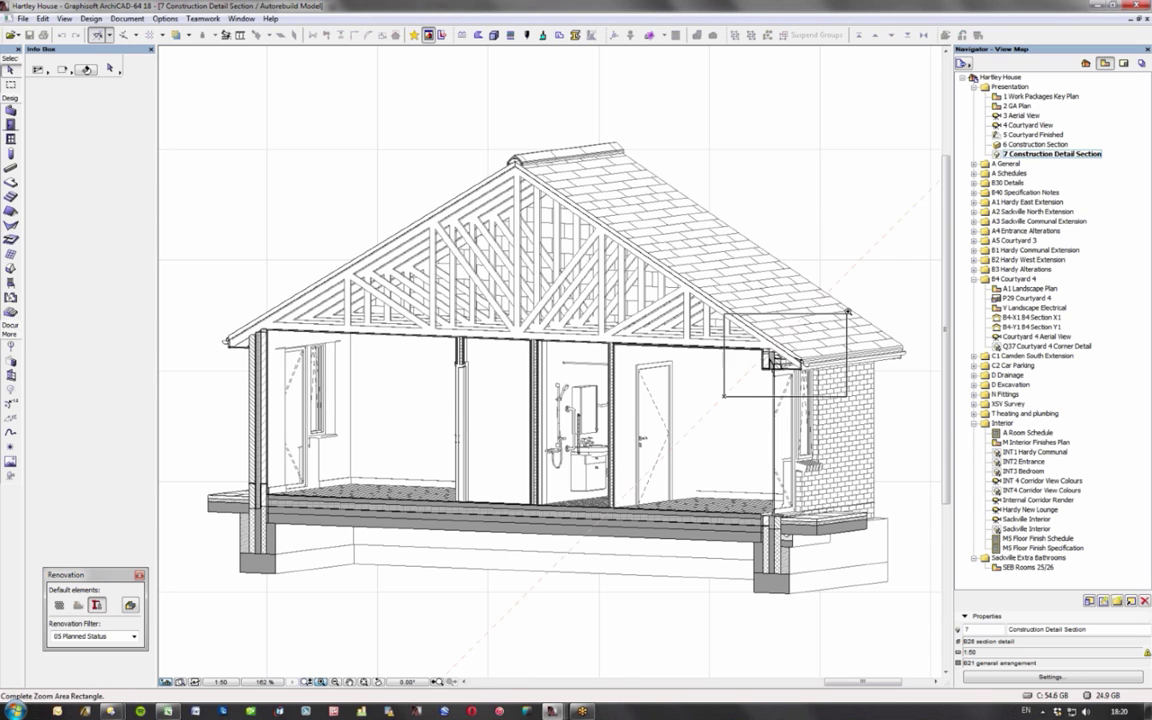
left_click_drag(650, 360, 768, 277)
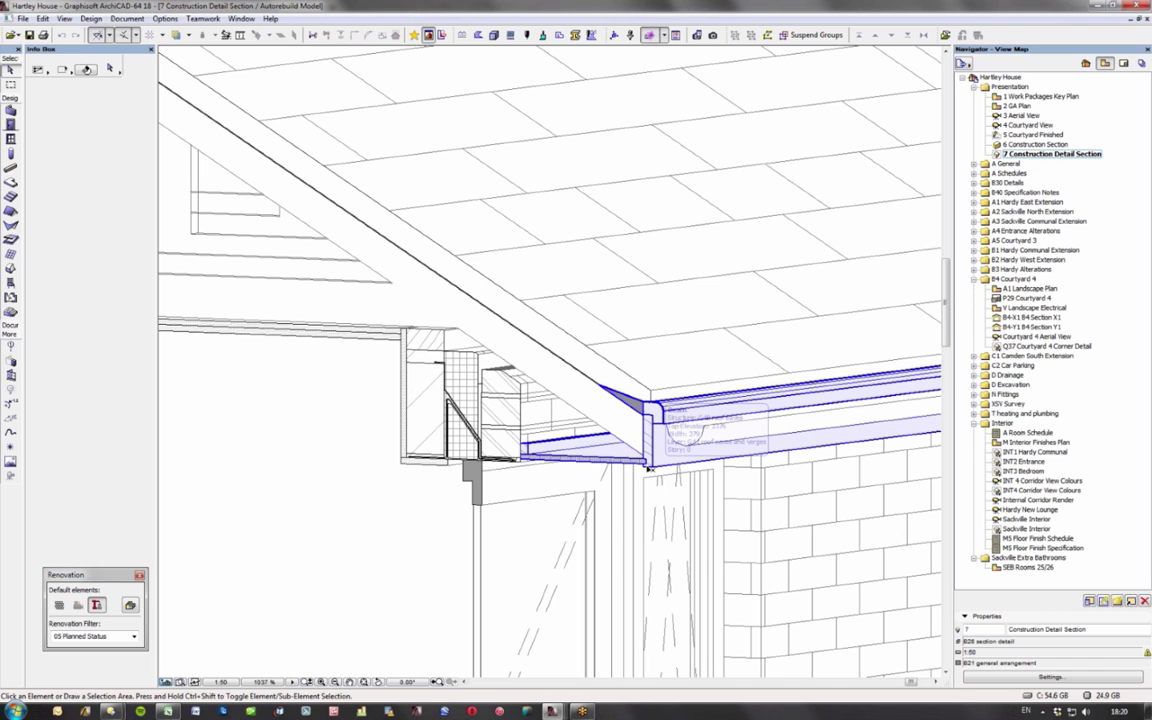
left_click(648, 468)
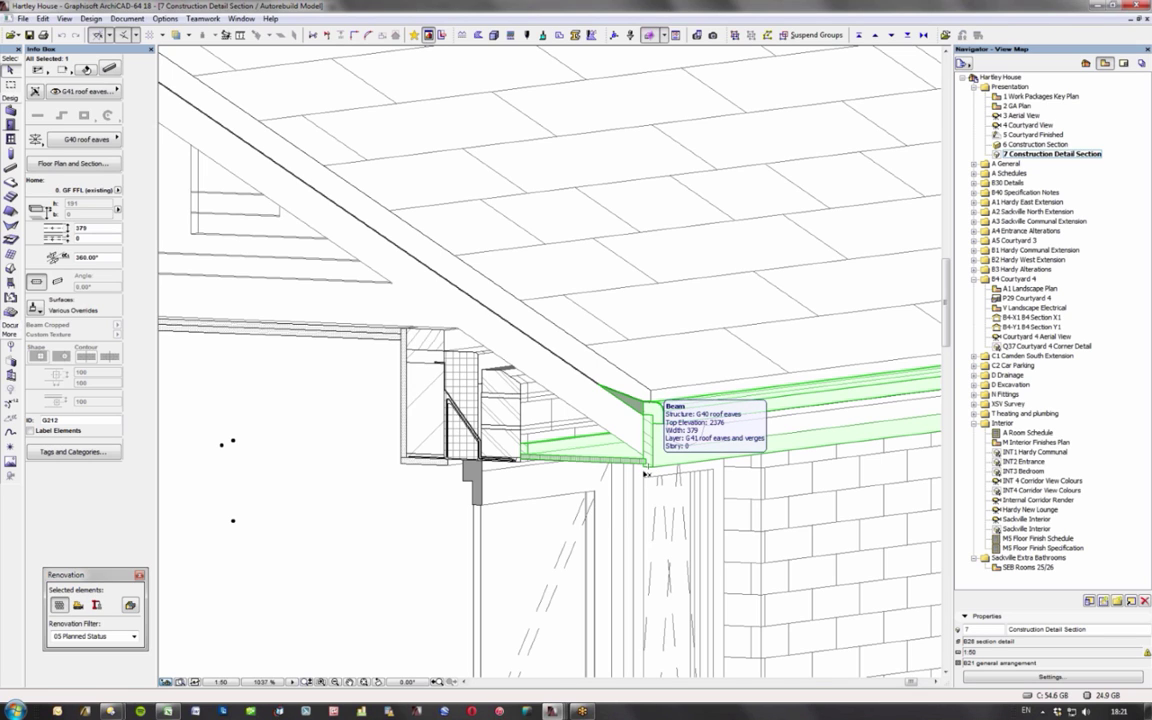
left_click(646, 474)
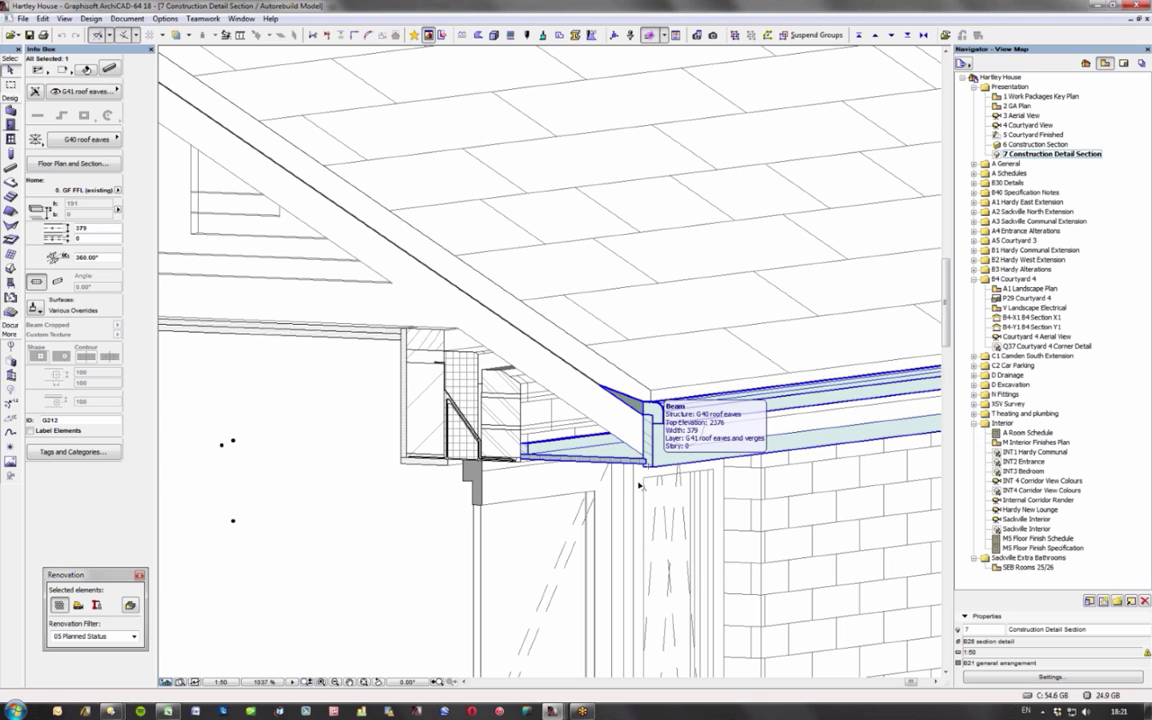
key("Escape")
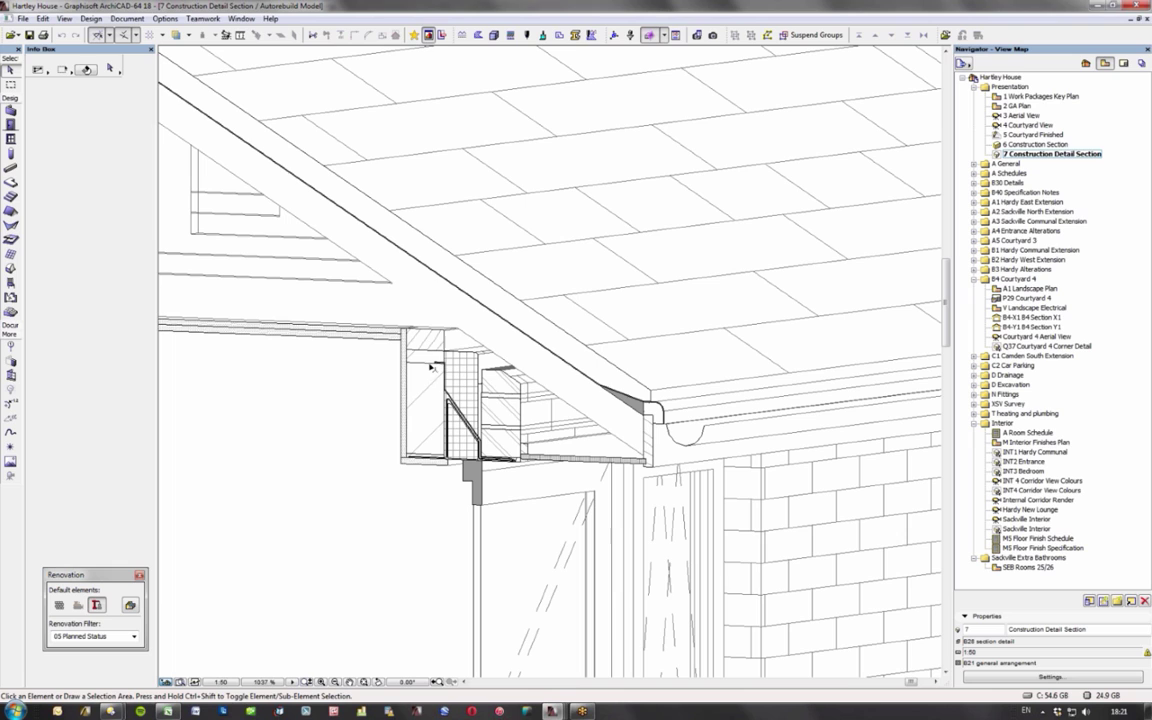
Step: Inspect the steel lintel beam beneath the eave
left_click(533, 404)
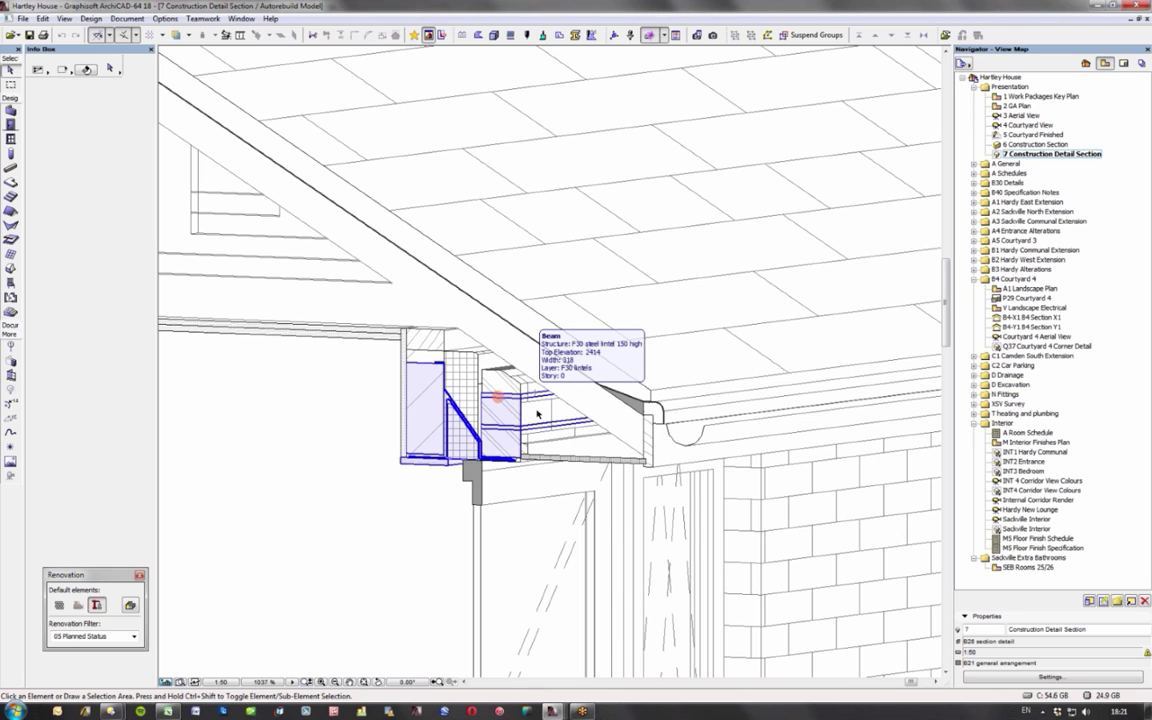
key("Escape")
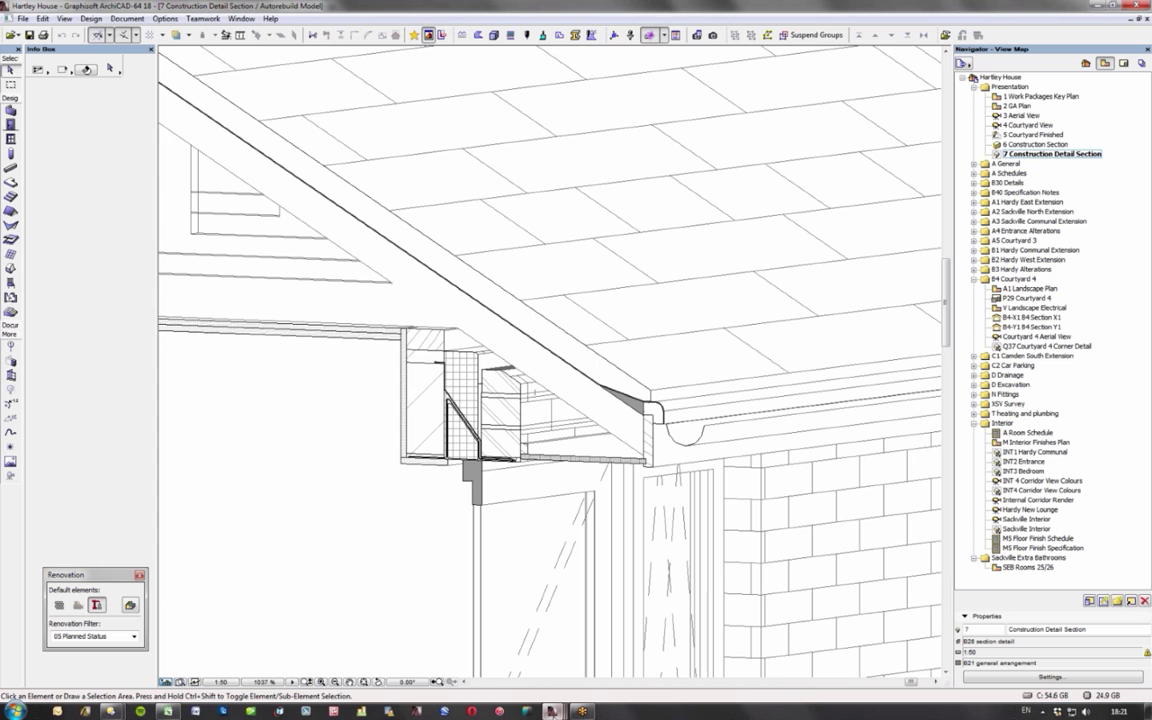
left_click(551, 711)
mouse_move(551, 711)
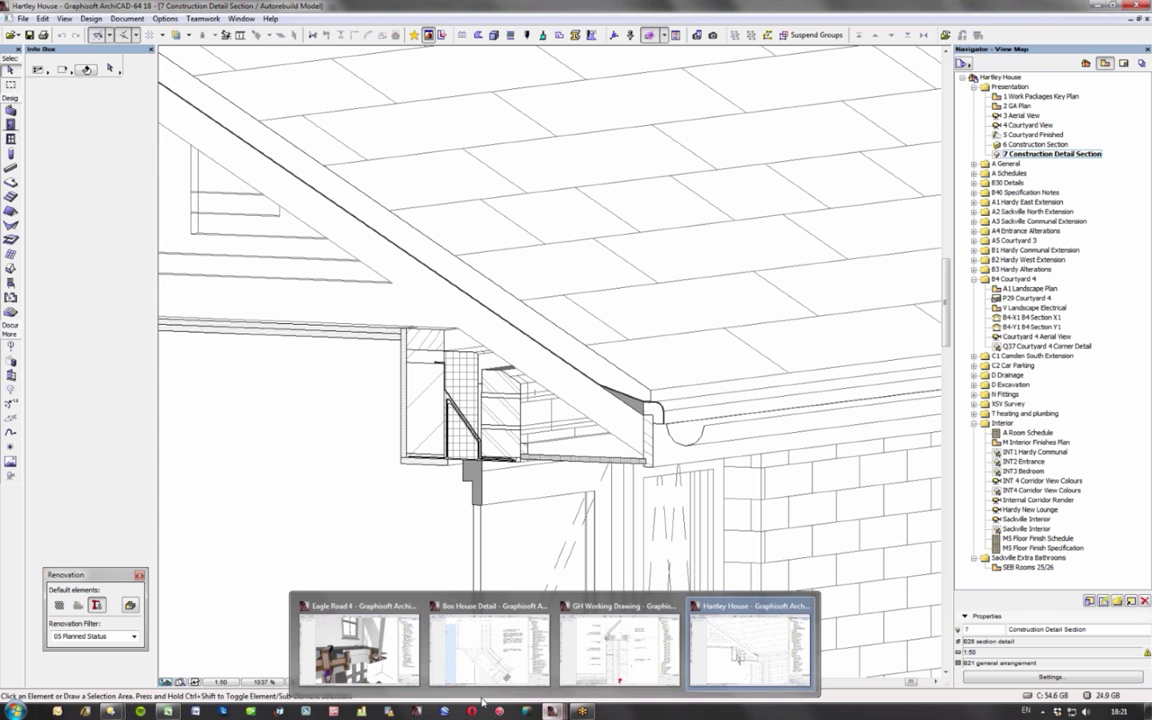
Step: Switch to Eagle Road 4, orbit around the rooflight, and open the B3-1 Roofflight Detail section
left_click(358, 648)
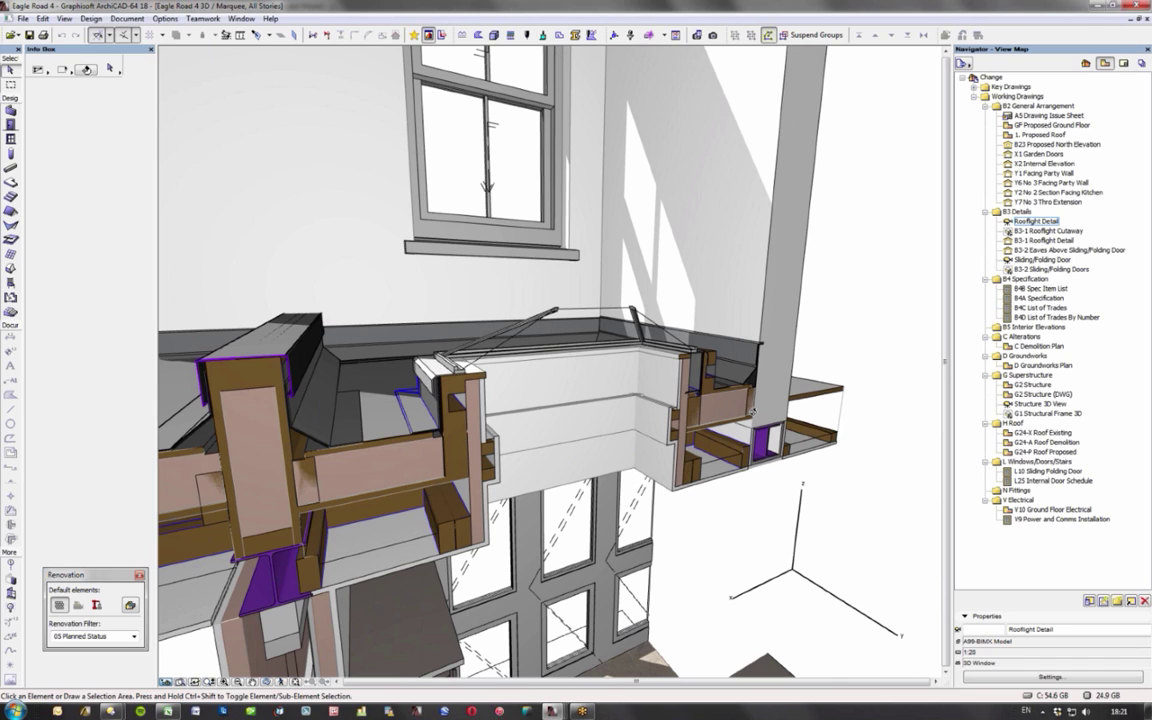
mouse_move(752, 411)
middle_mouse_down("shift")
mouse_move(541, 360)
mouse_move(617, 403)
mouse_move(767, 390)
mouse_move(752, 465)
middle_mouse_up("shift")
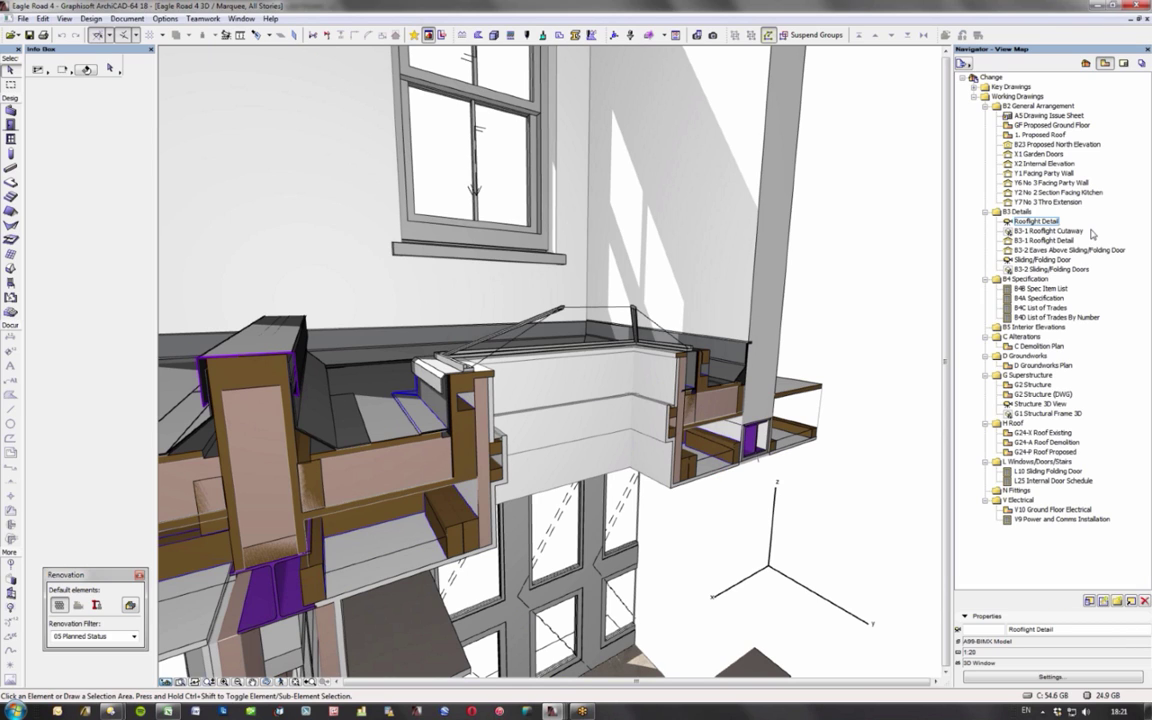
left_click(1038, 241)
double_click(1033, 243)
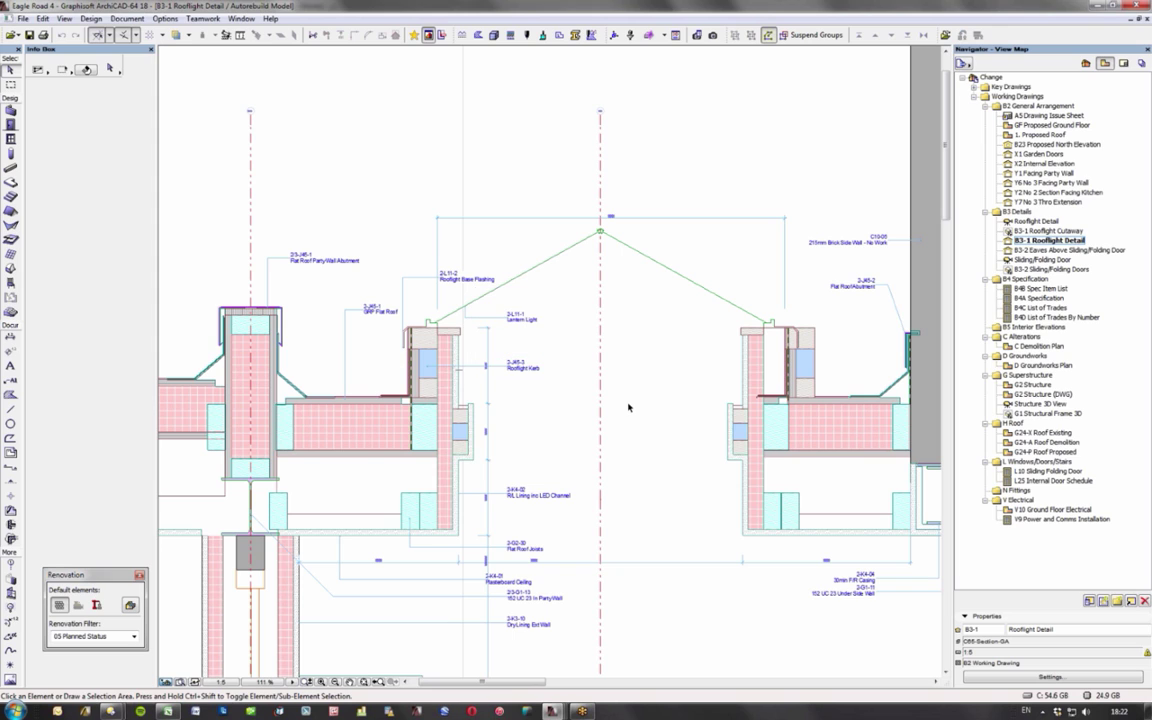
Step: Review the lining wall's IFC properties without changes, then open the B3-1 Roofflight Cutaway view
left_click(470, 412)
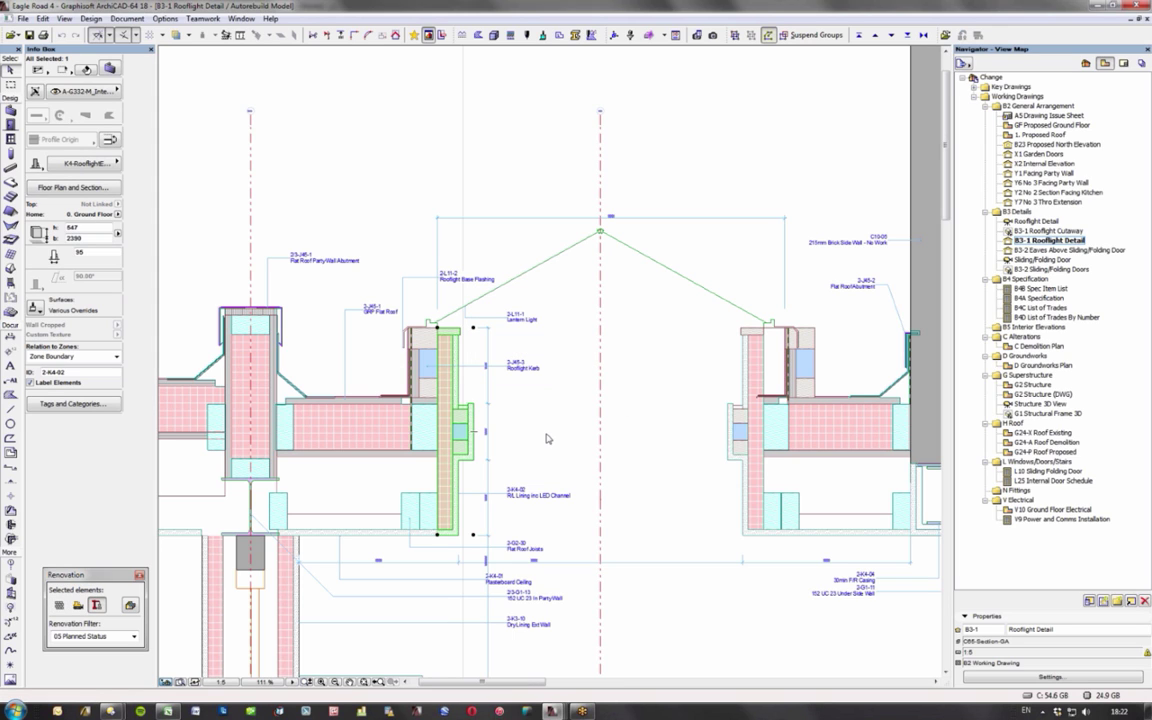
key("ctrl+t")
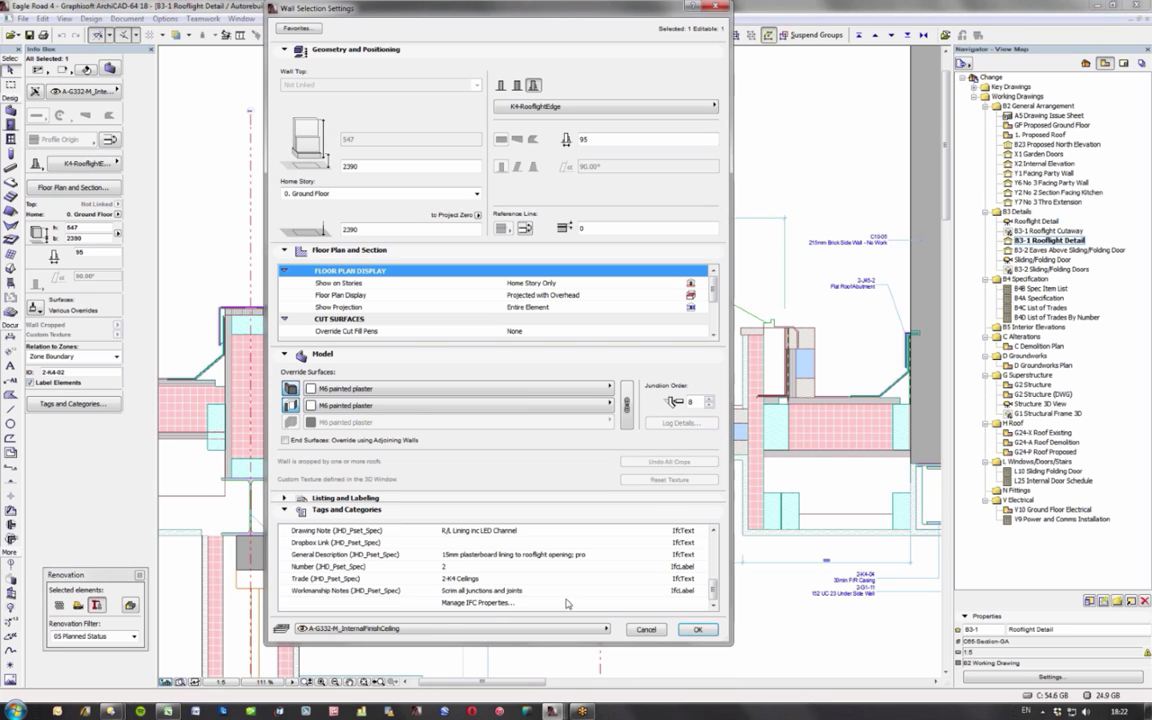
left_click(495, 604)
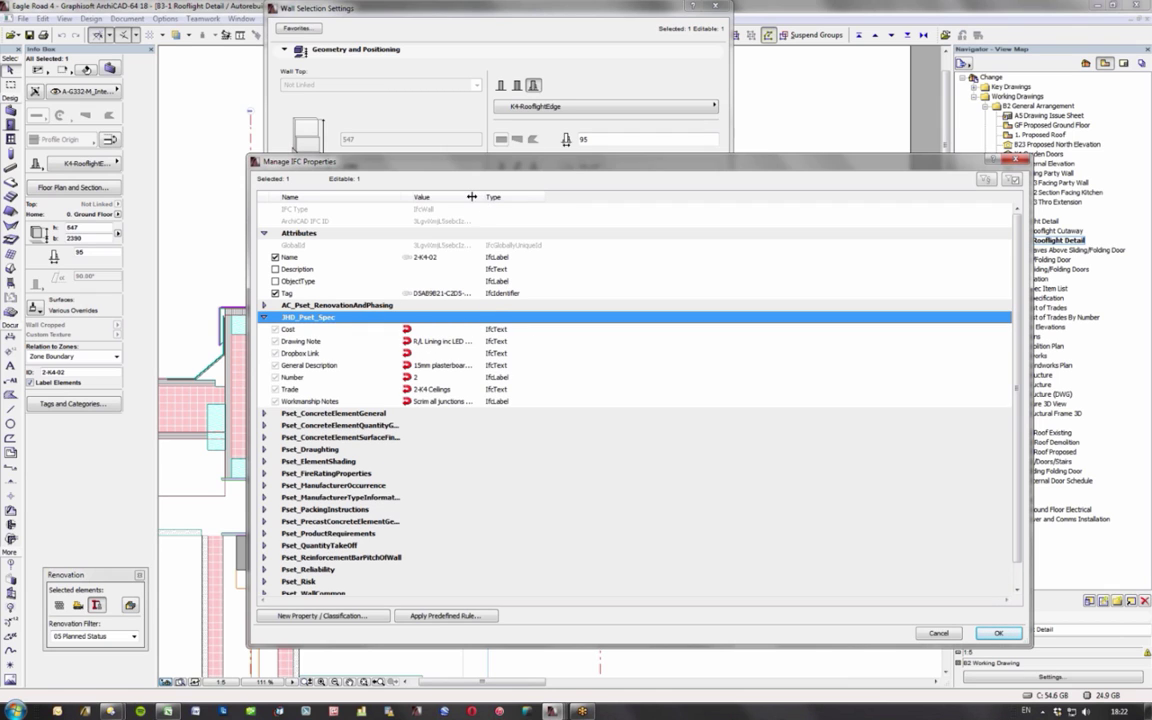
left_click_drag(492, 197, 575, 197)
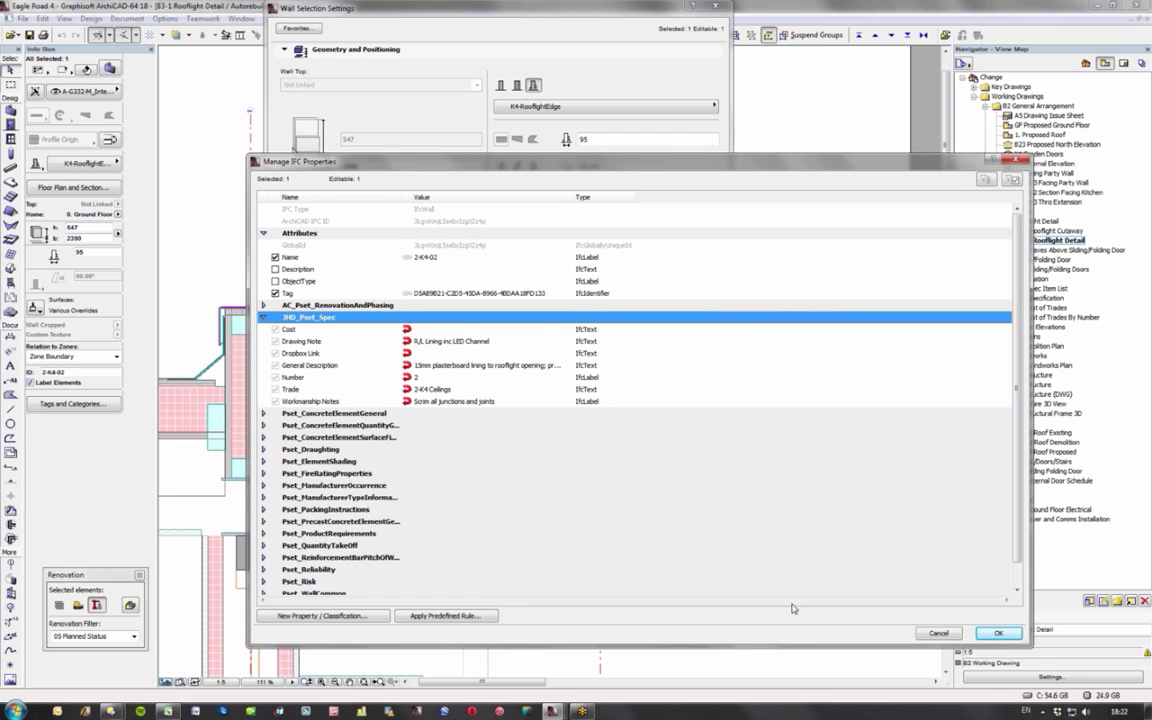
left_click(940, 633)
left_click(940, 634)
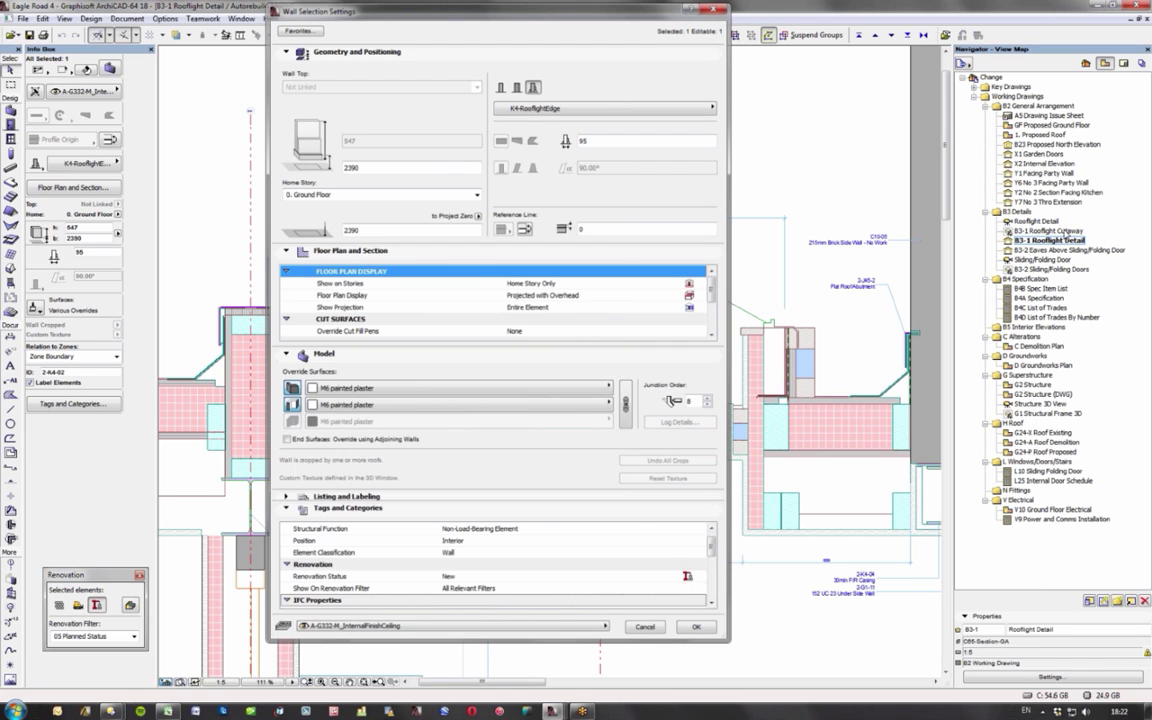
key("Escape")
double_click(1050, 231)
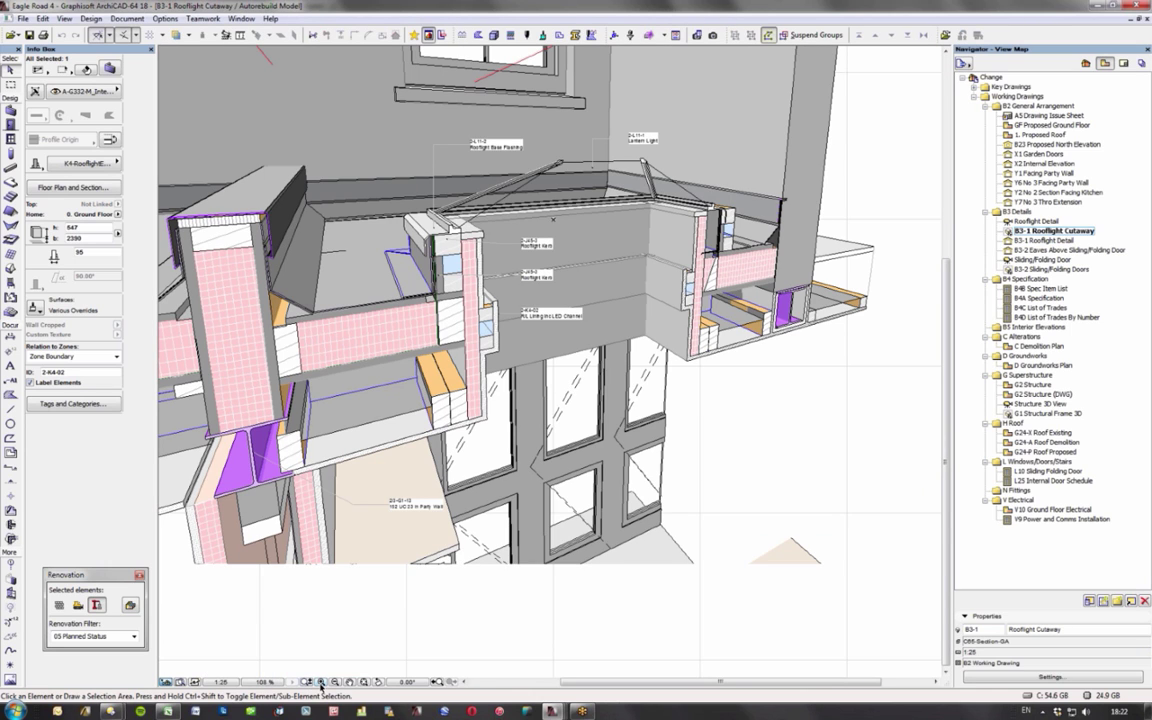
Step: Zoom into the cutaway's kerb, base flashing and LED channel labels
left_click(321, 682)
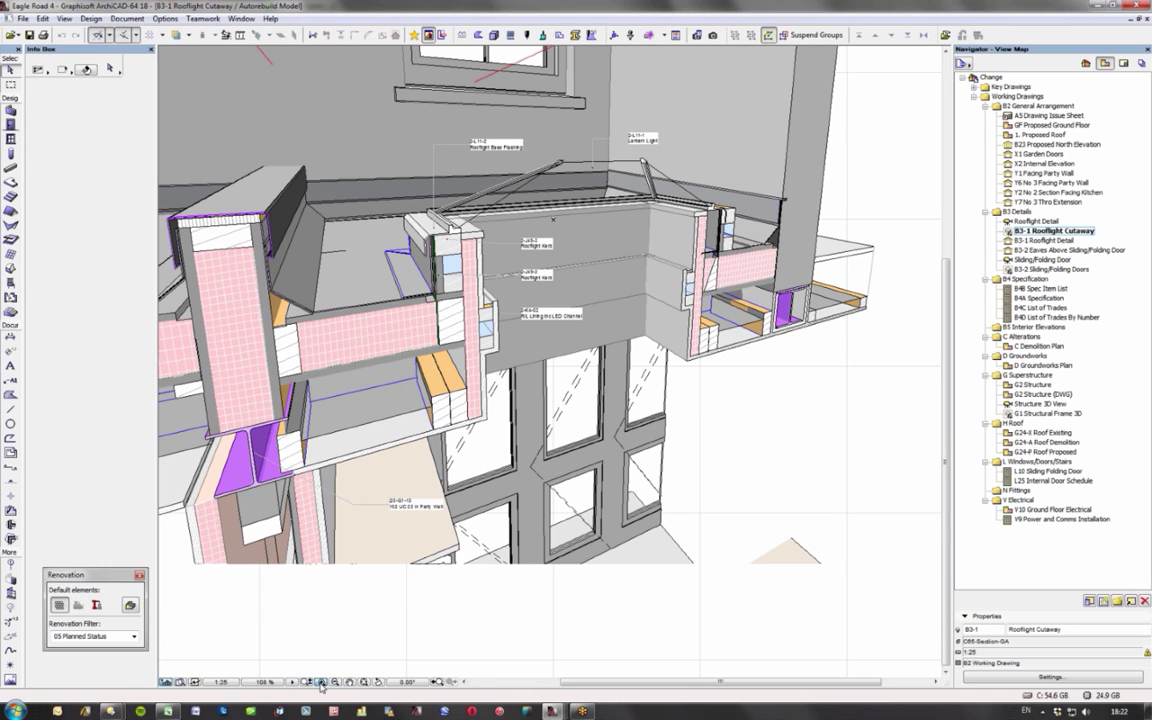
left_click(420, 153)
left_click(705, 486)
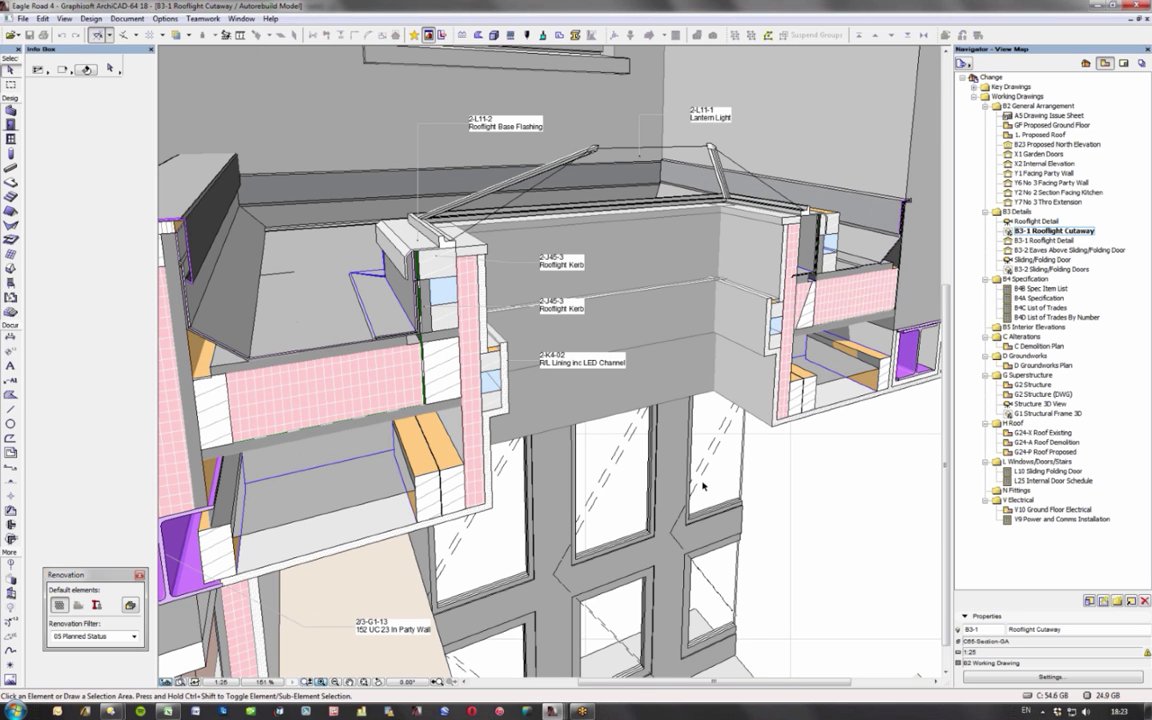
scroll(473, 195, "up", 3)
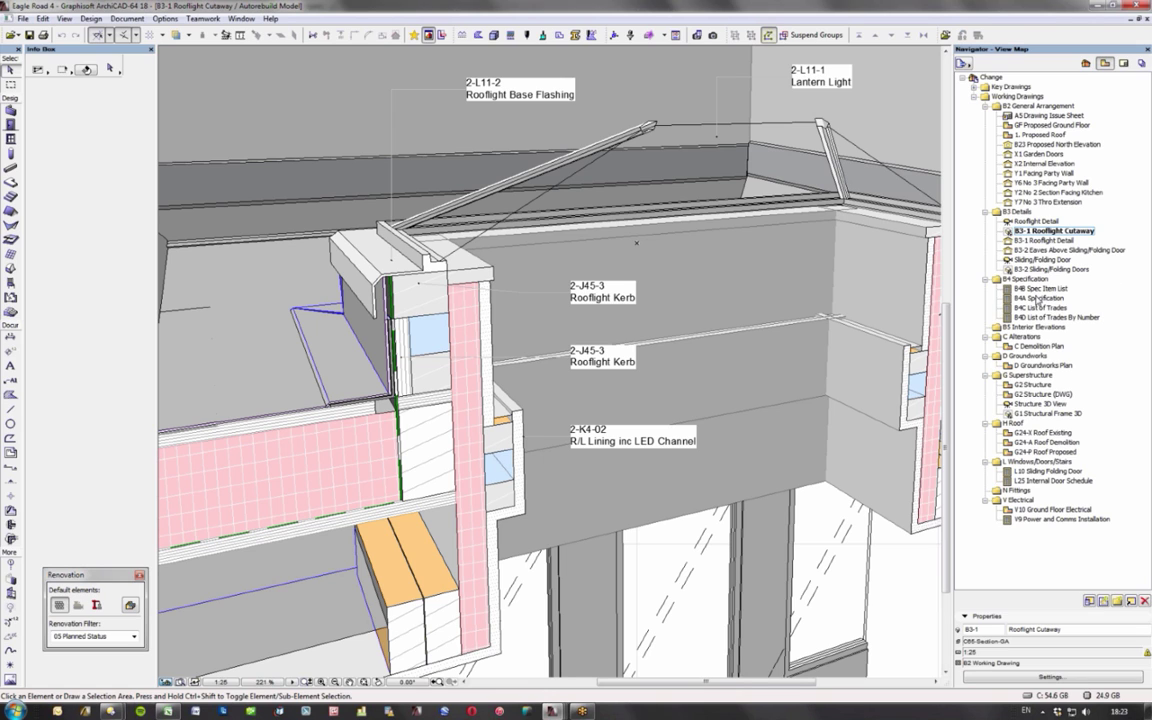
left_click(1038, 298)
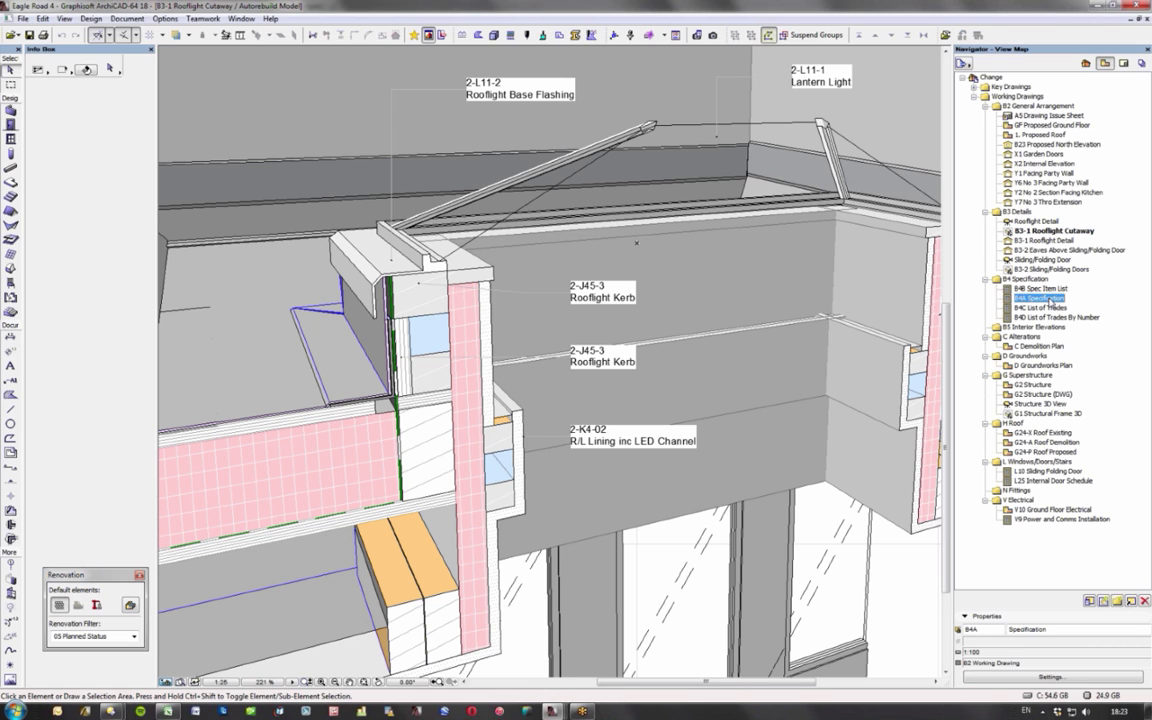
Step: Review the B4A Specification schedule, then return to the Roofflight Detail 3D view
double_click(1040, 298)
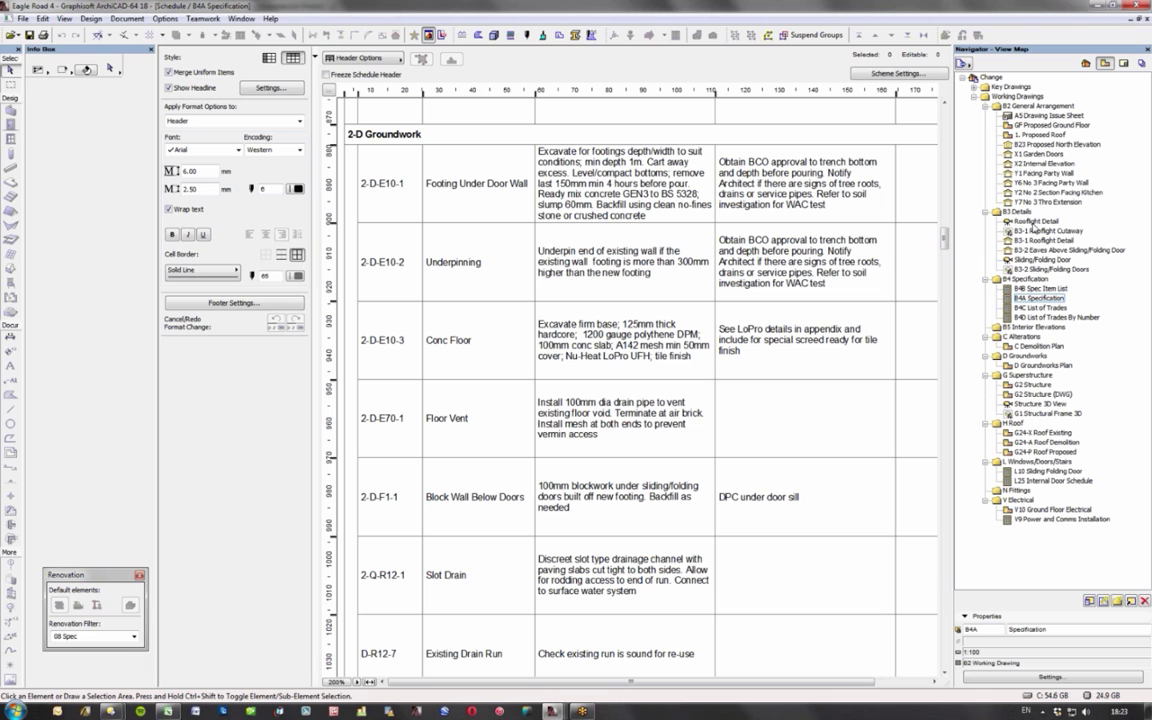
left_click(1038, 221)
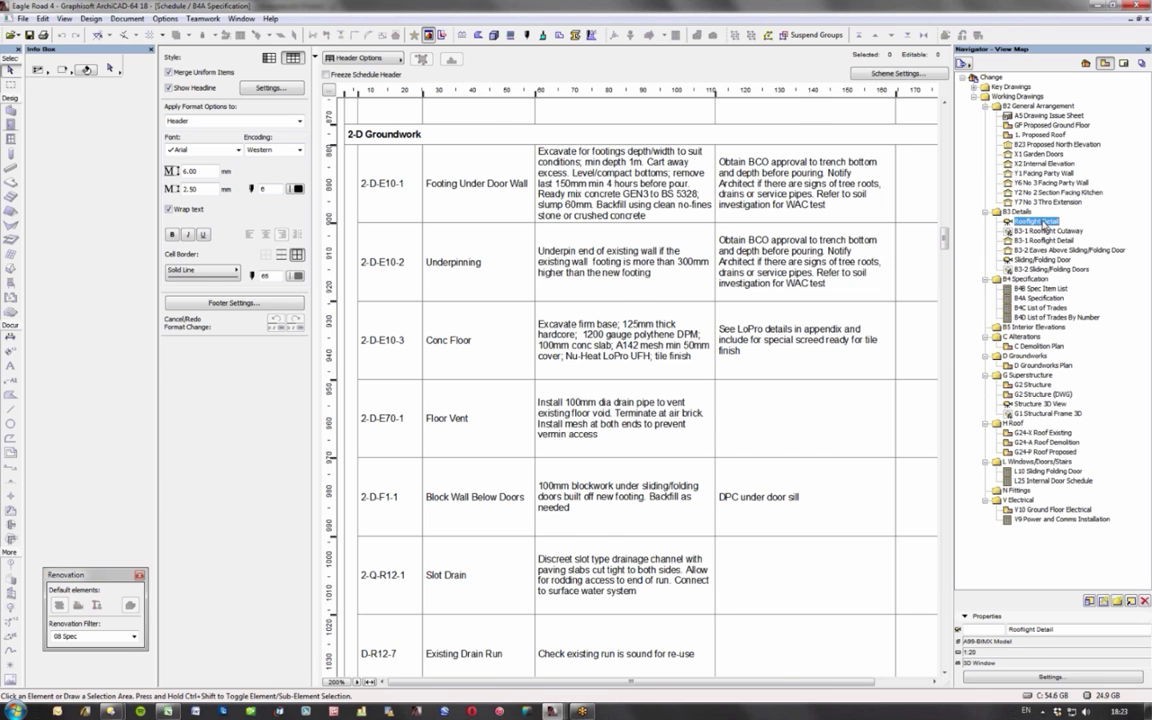
double_click(1040, 222)
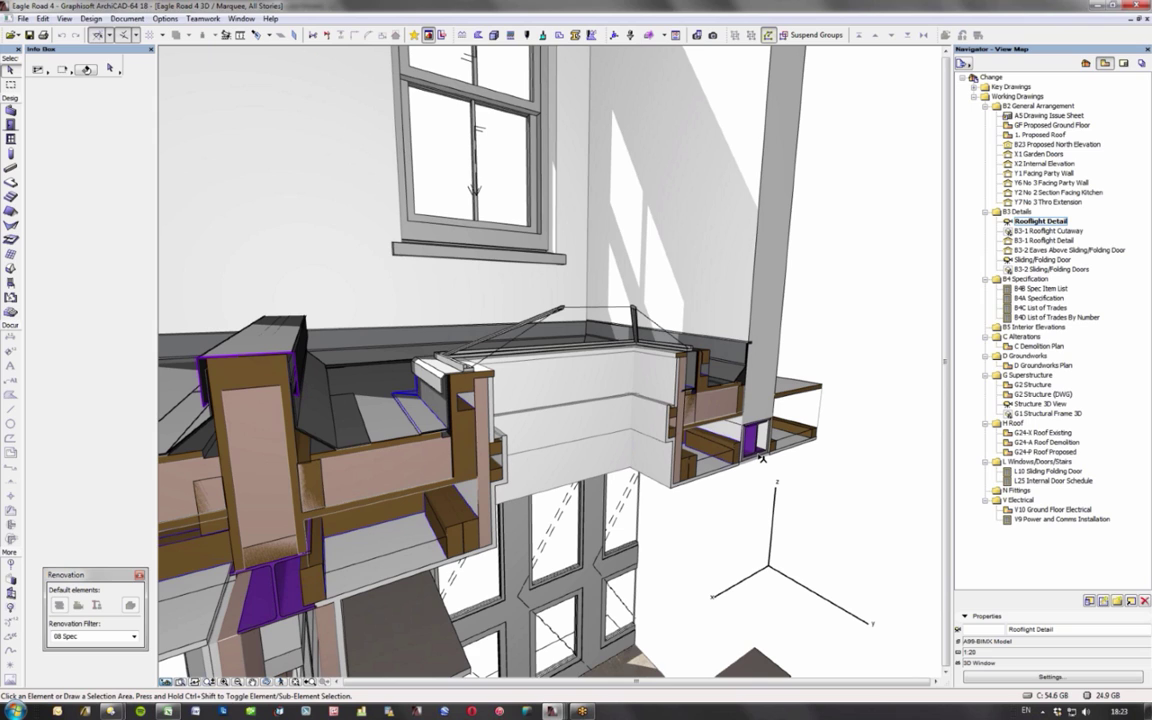